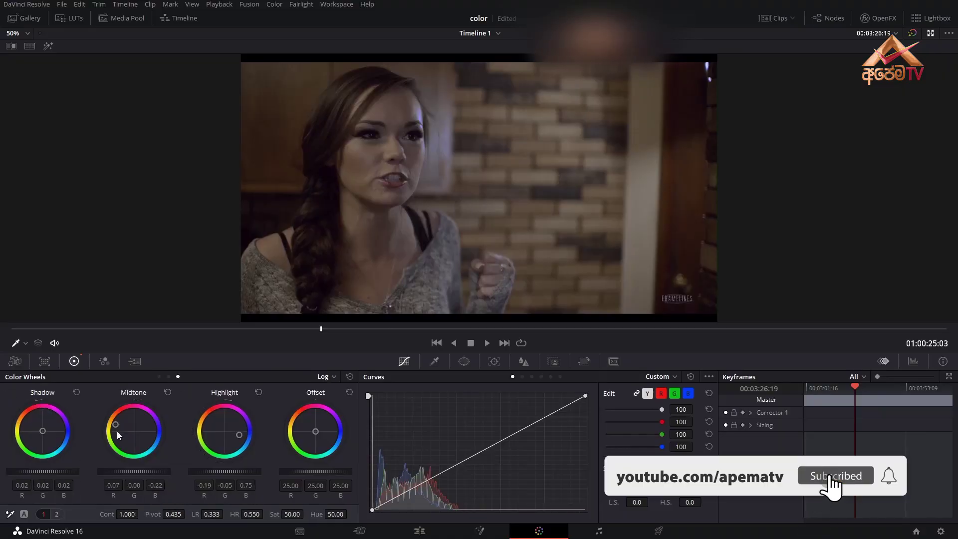
# Nudge the shadow balance toward green, then switch to the Edit page with Shift+4
pyautogui.moveTo(42, 433); pyautogui.dragTo(40, 430)
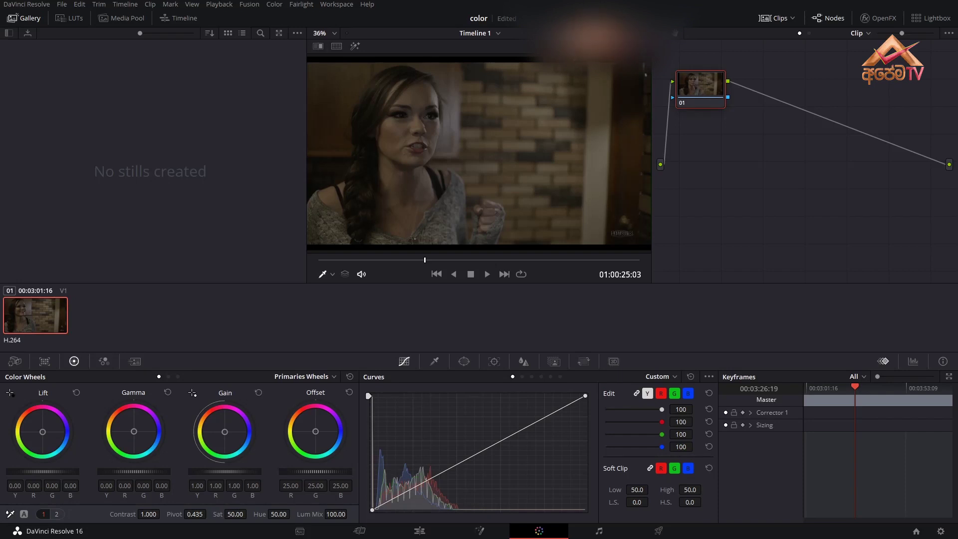
pyautogui.hotkey('shift', '4')
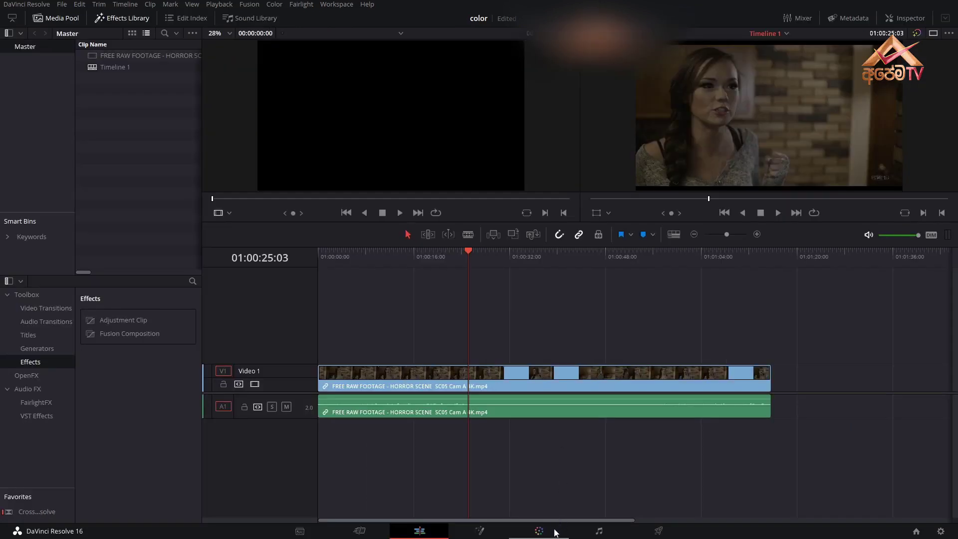
# On the Color page, set Lift master to -0.04, Gamma to 0.00 and Gain to 1.12
pyautogui.click(539, 532)
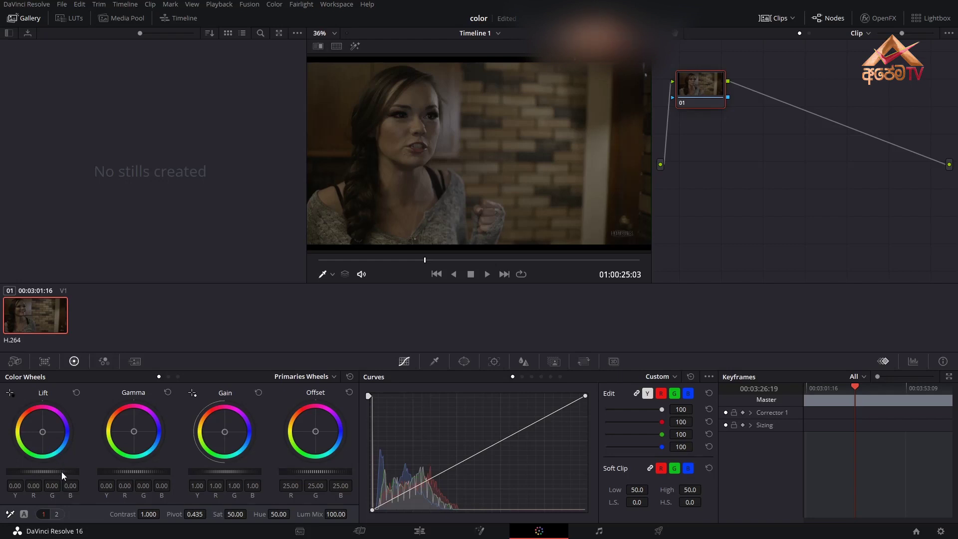
pyautogui.moveTo(62, 472); pyautogui.dragTo(45, 471)
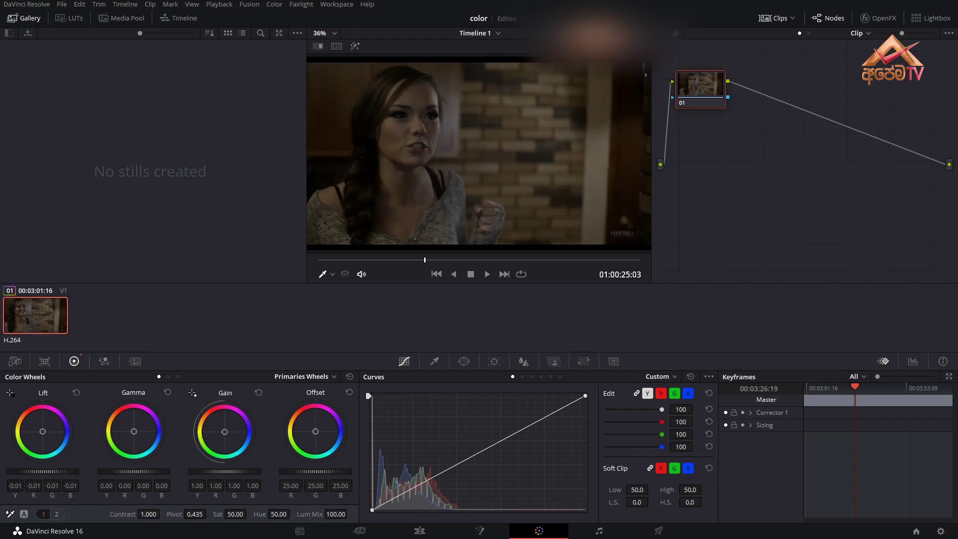
pyautogui.doubleClick(45, 472)
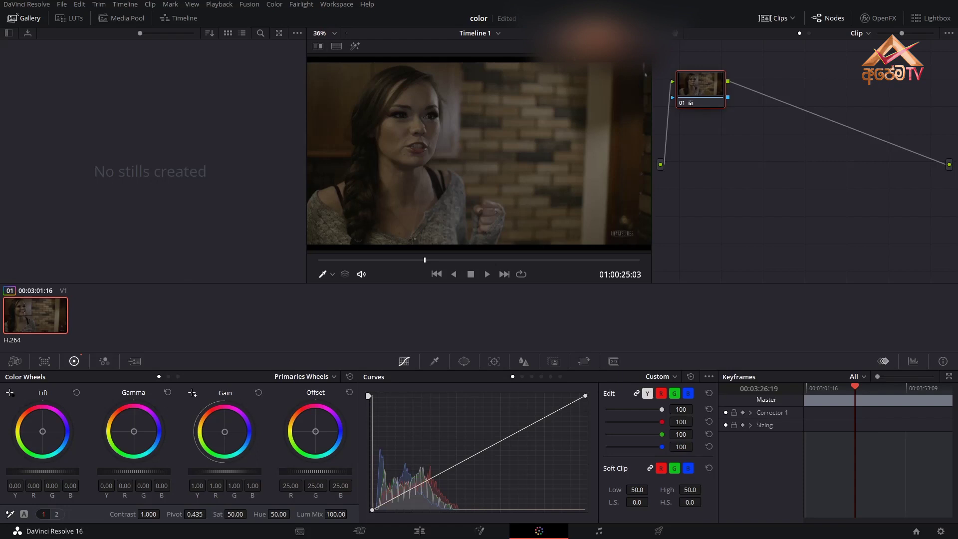
pyautogui.moveTo(52, 471); pyautogui.dragTo(38, 472)
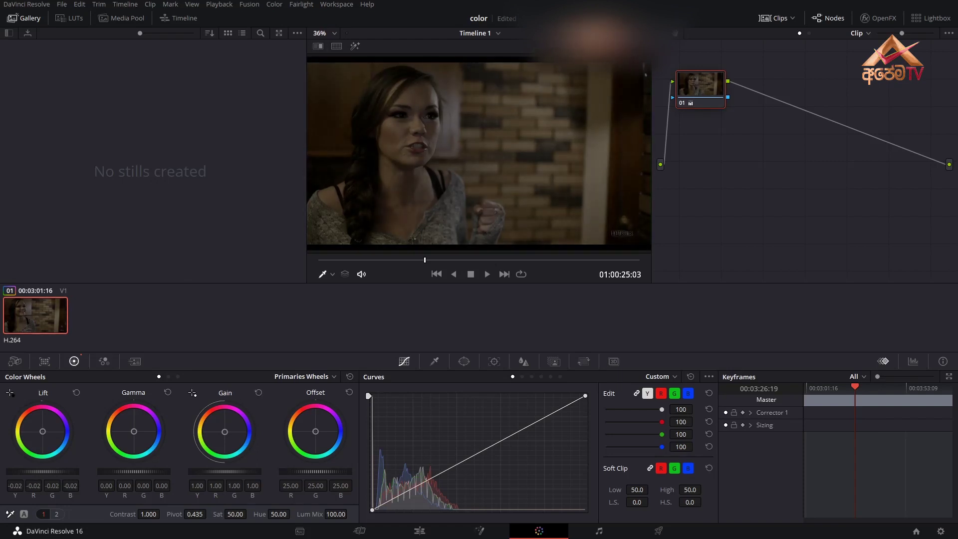
pyautogui.scroll(-2, 52, 473)
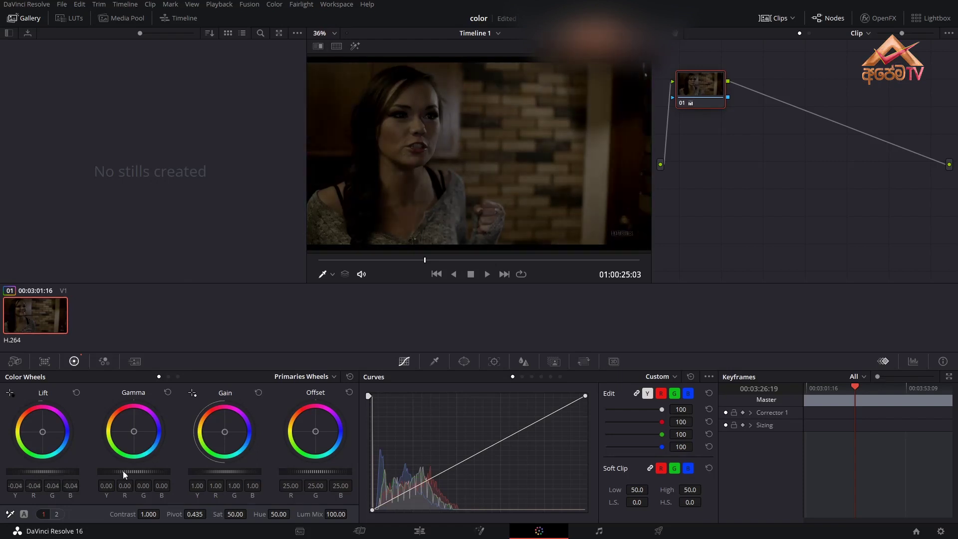
pyautogui.moveTo(123, 471); pyautogui.dragTo(143, 472)
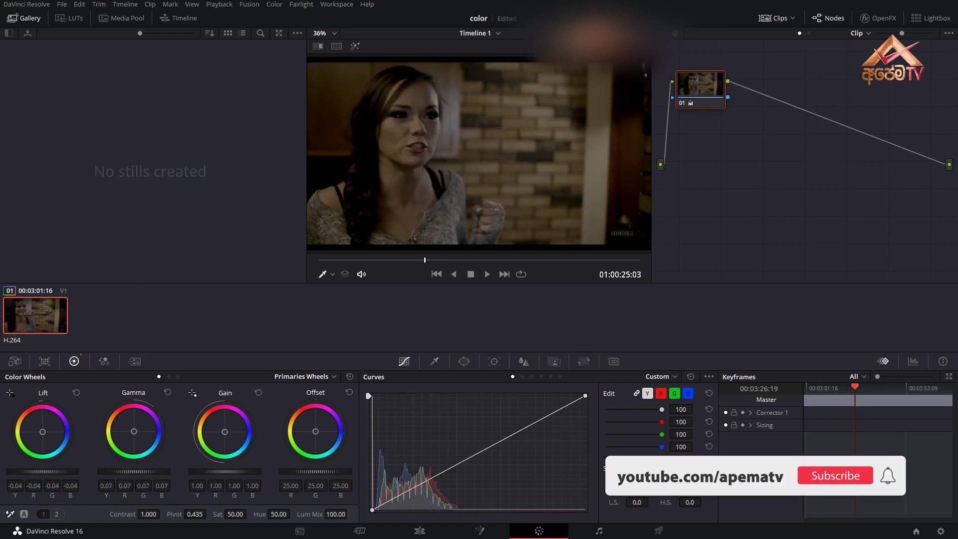
pyautogui.doubleClick(164, 473)
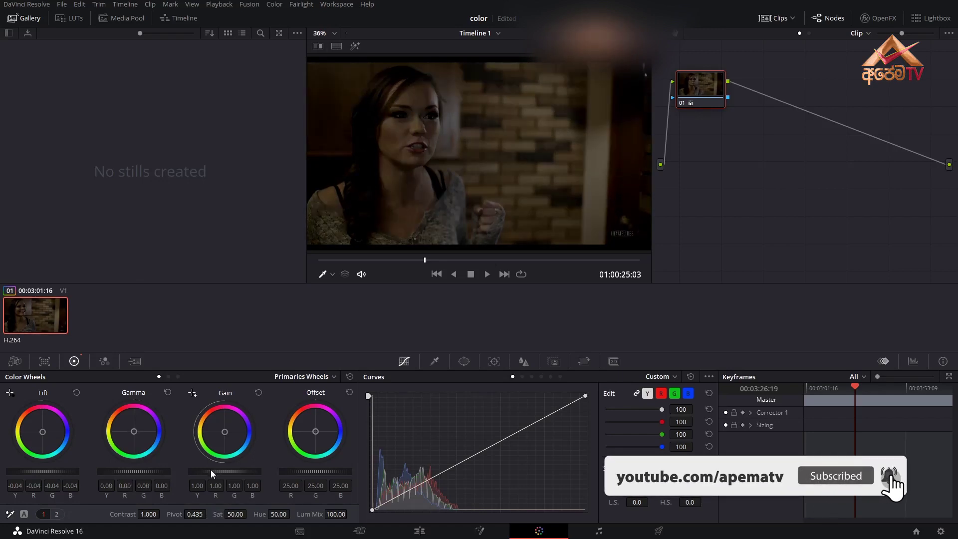
pyautogui.moveTo(213, 471); pyautogui.dragTo(243, 472)
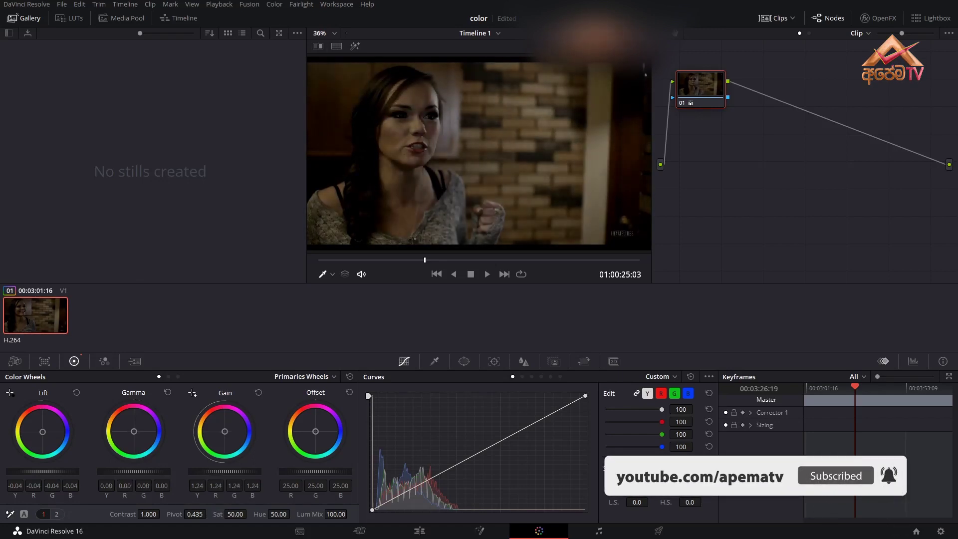
pyautogui.scroll(-4, 181, 458)
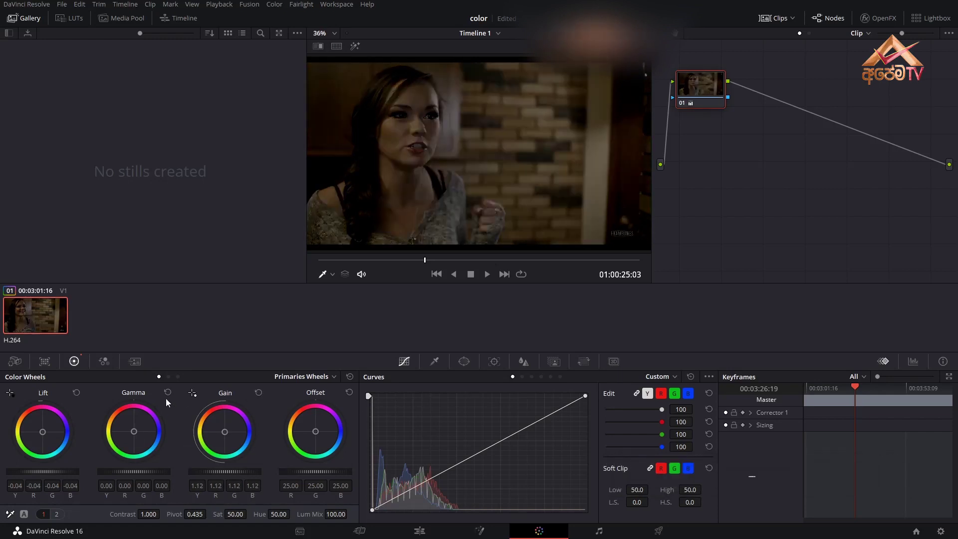
# Switch the wheels to Log, raise the Shadow master to 0.08, and return to Primaries Wheels
pyautogui.click(333, 377)
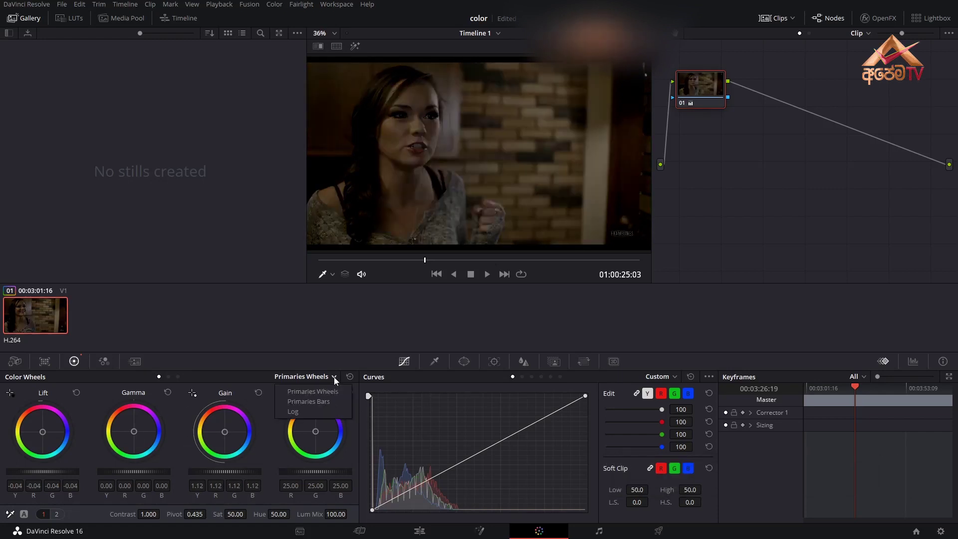
pyautogui.click(291, 412)
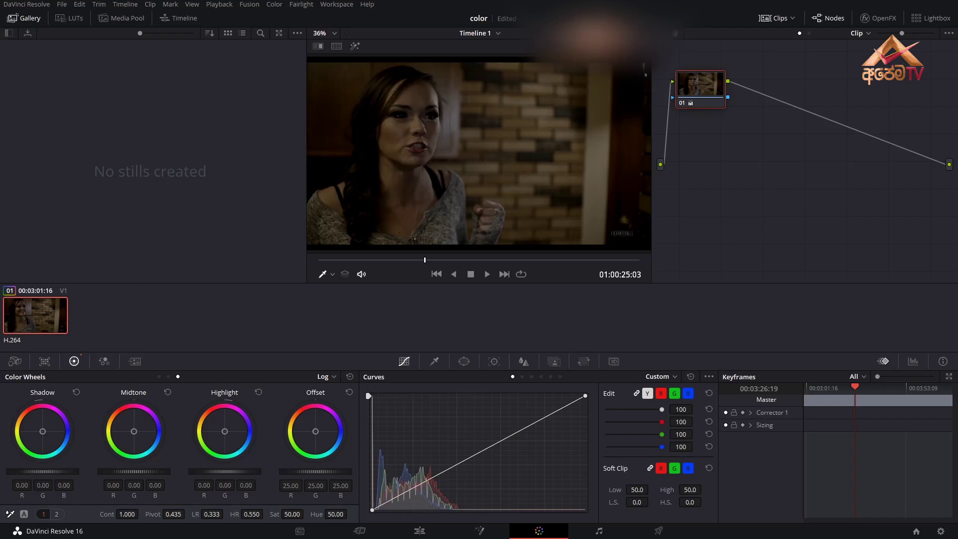
pyautogui.moveTo(43, 431); pyautogui.dragTo(45, 433)
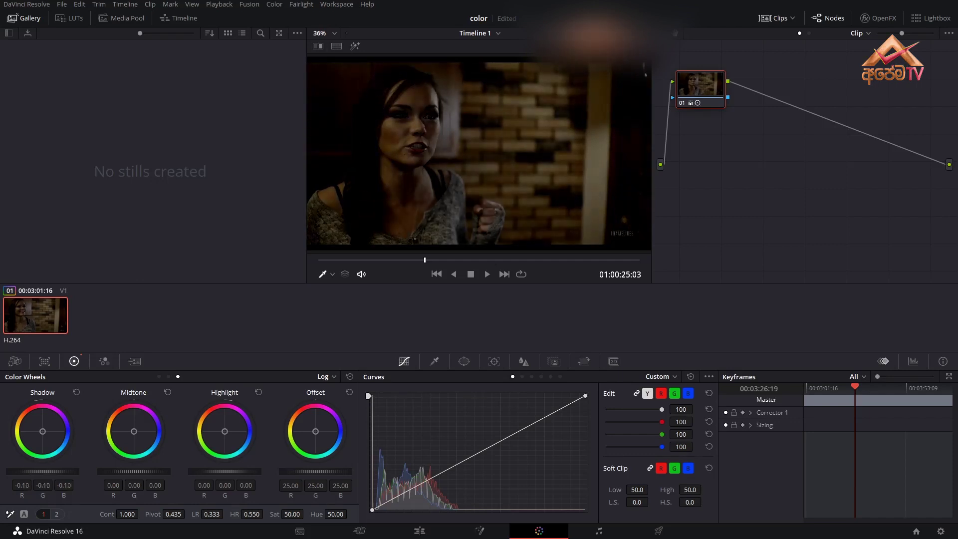
pyautogui.moveTo(37, 471); pyautogui.dragTo(47, 470)
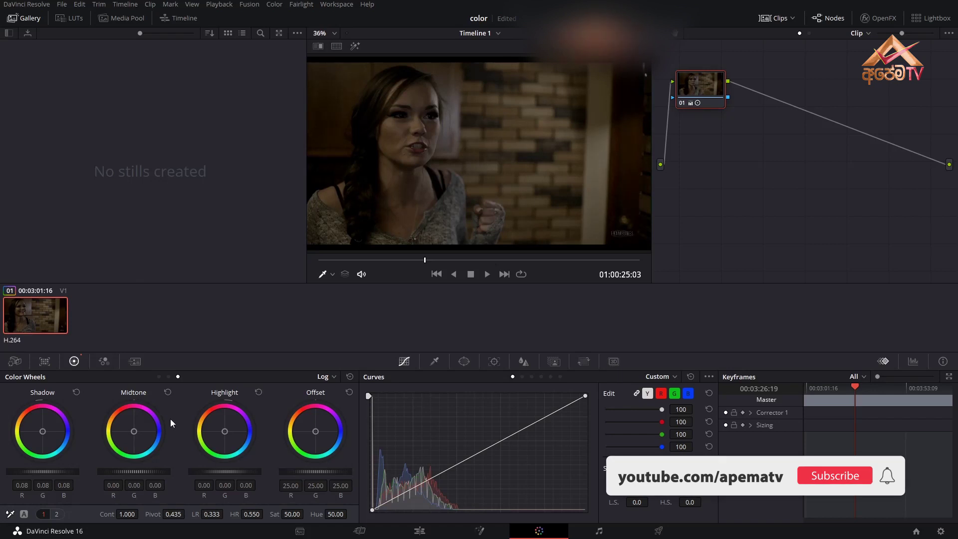
pyautogui.click(159, 377)
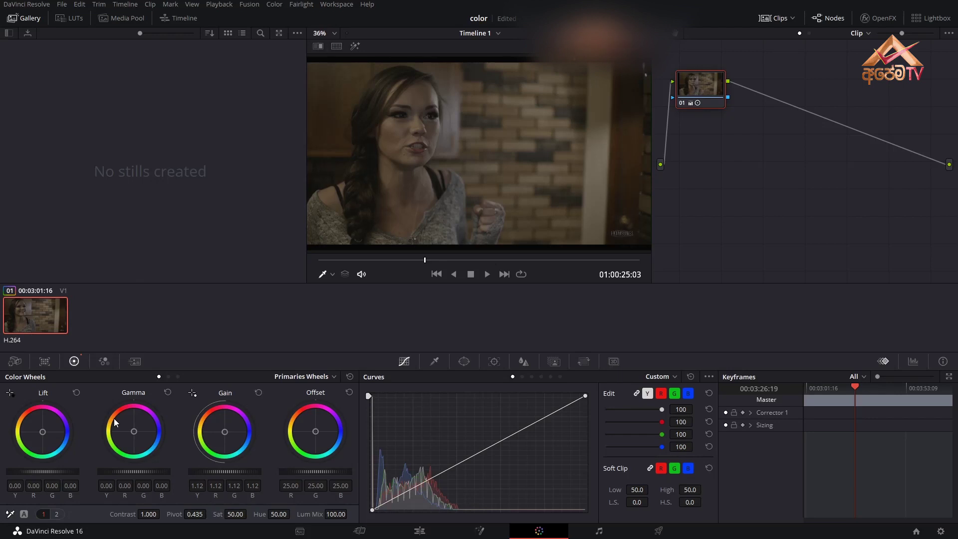
# Set master wheels to -0.01, 0.03 and 1.20, tint highlights blue, warm midtones, and re-neutralise shadows
pyautogui.moveTo(66, 472); pyautogui.dragTo(63, 471)
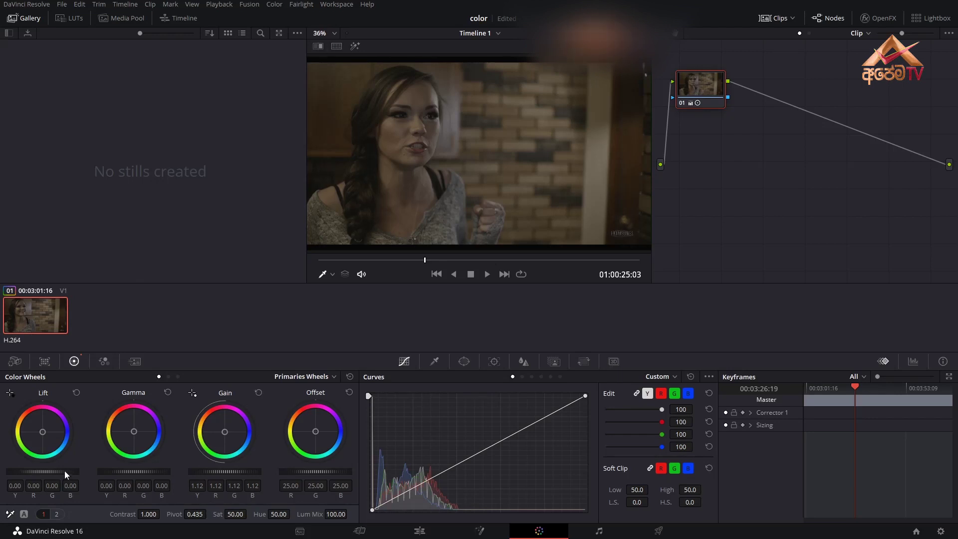
pyautogui.moveTo(126, 471); pyautogui.dragTo(132, 471)
pyautogui.click(177, 377)
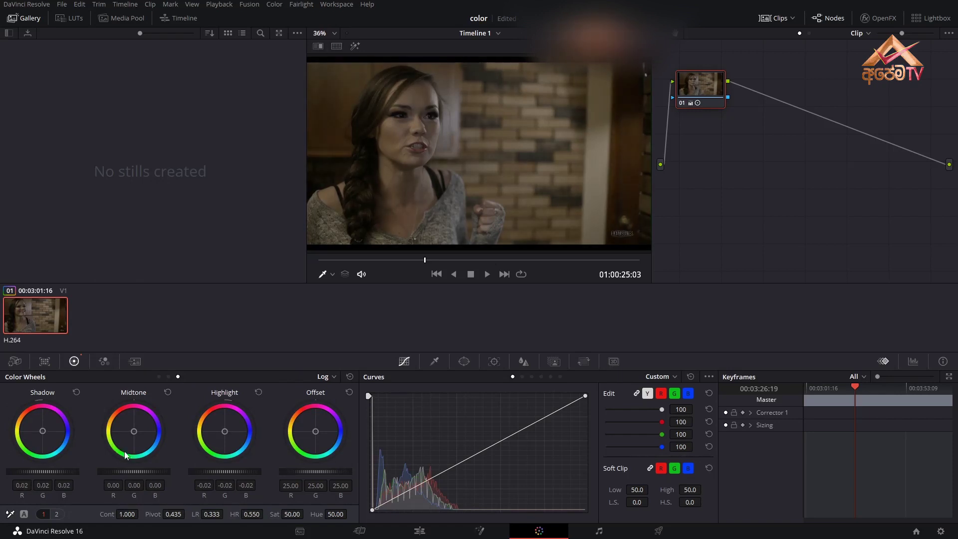
pyautogui.moveTo(224, 434); pyautogui.dragTo(229, 433)
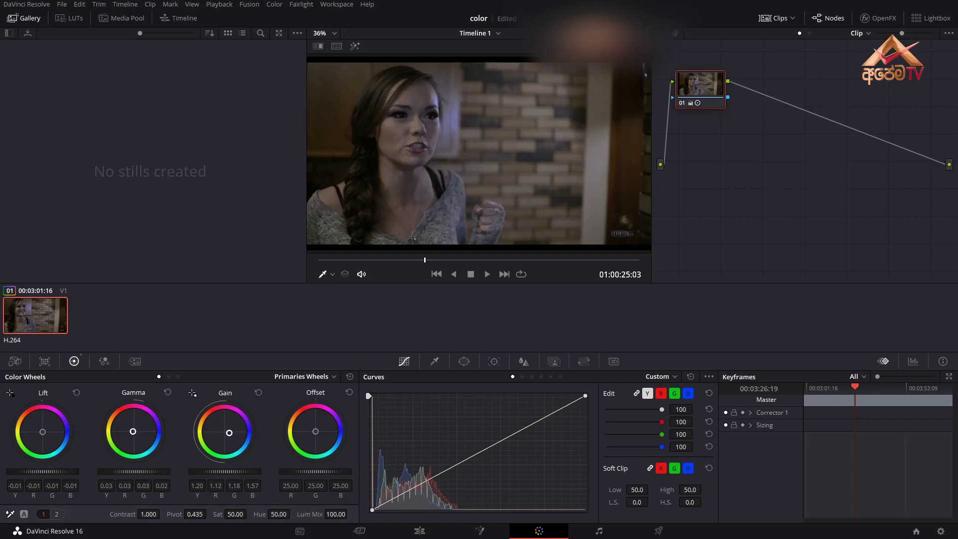
pyautogui.moveTo(135, 431); pyautogui.dragTo(128, 430)
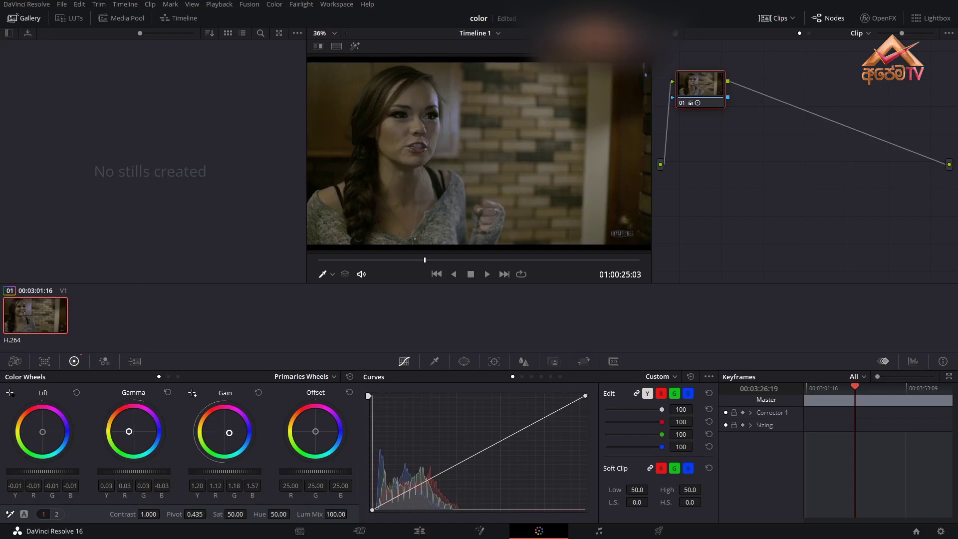
pyautogui.moveTo(43, 433); pyautogui.dragTo(42, 434)
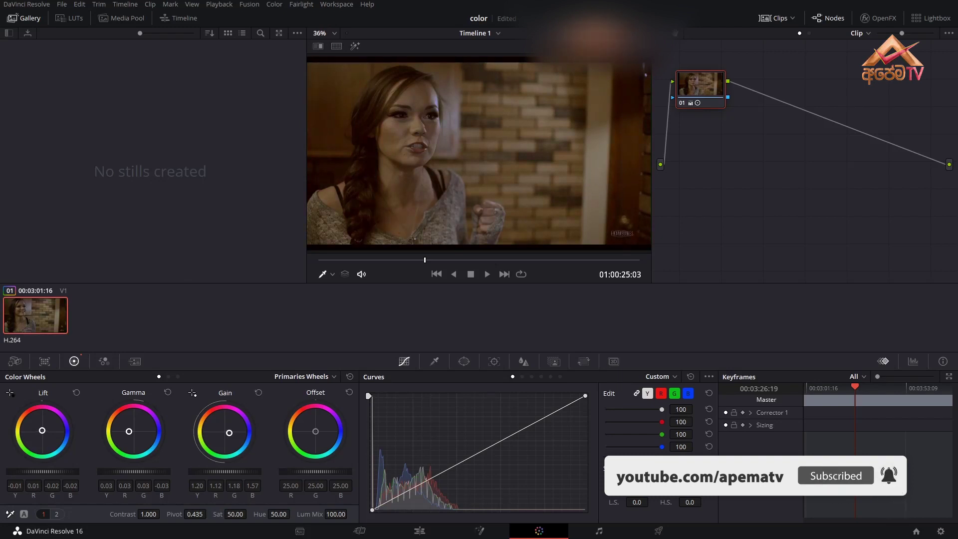
pyautogui.moveTo(42, 431); pyautogui.dragTo(44, 433)
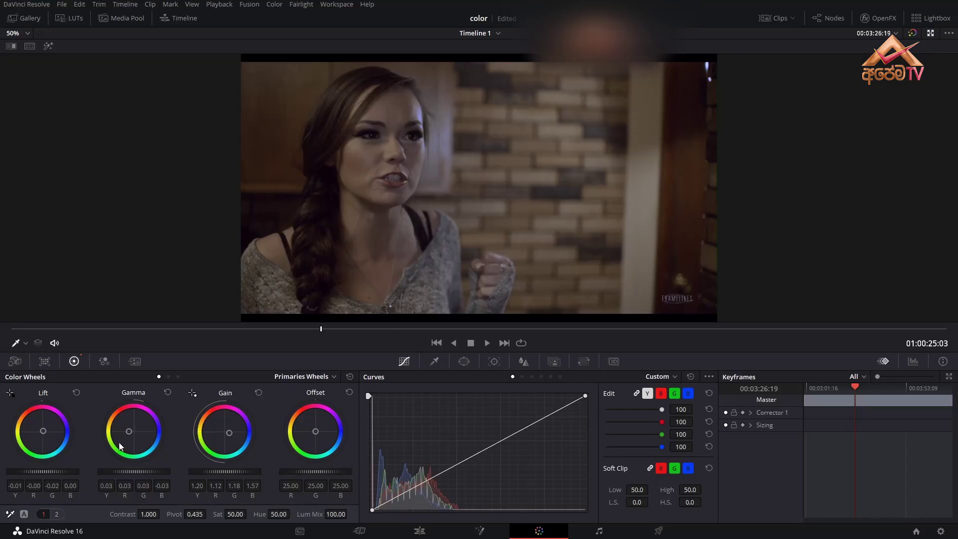
# On the Log wheels, shift the Shadow, Midtone and Highlight tints toward warm red/yellow
pyautogui.click(177, 378)
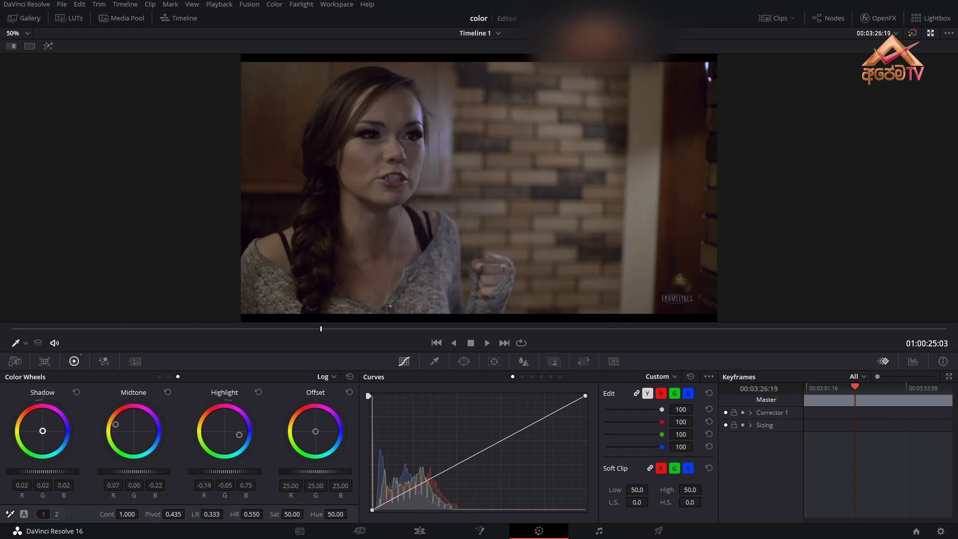
pyautogui.moveTo(43, 431); pyautogui.dragTo(38, 430)
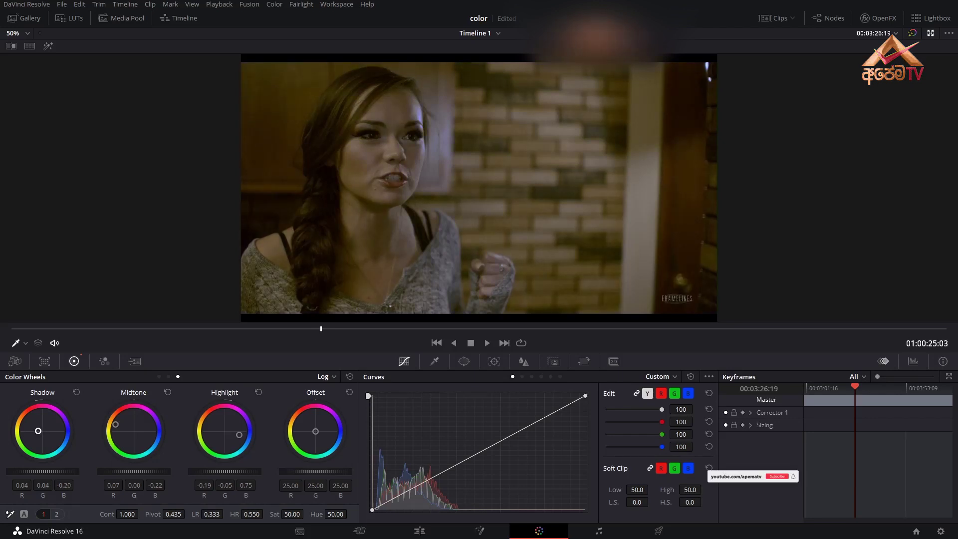
pyautogui.moveTo(38, 431); pyautogui.dragTo(41, 430)
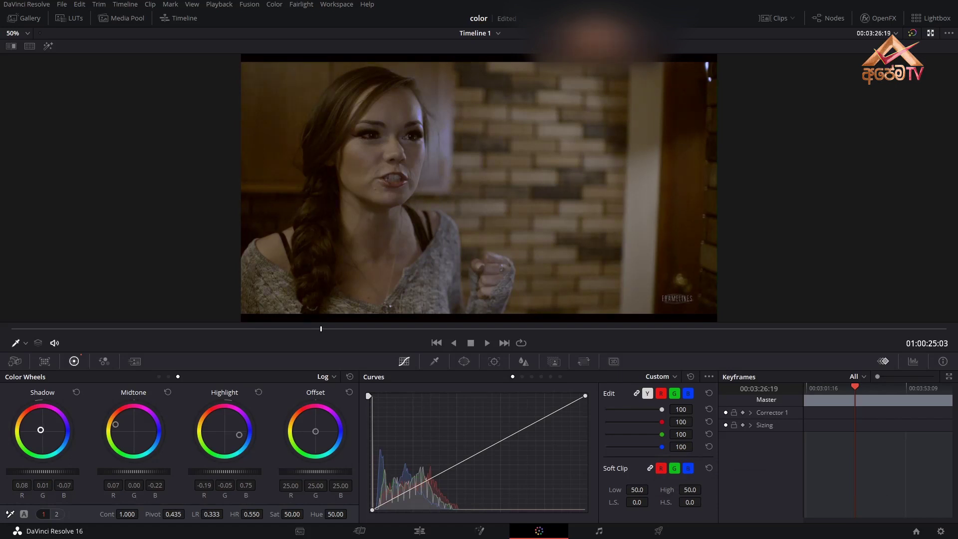
pyautogui.moveTo(41, 431); pyautogui.dragTo(40, 431)
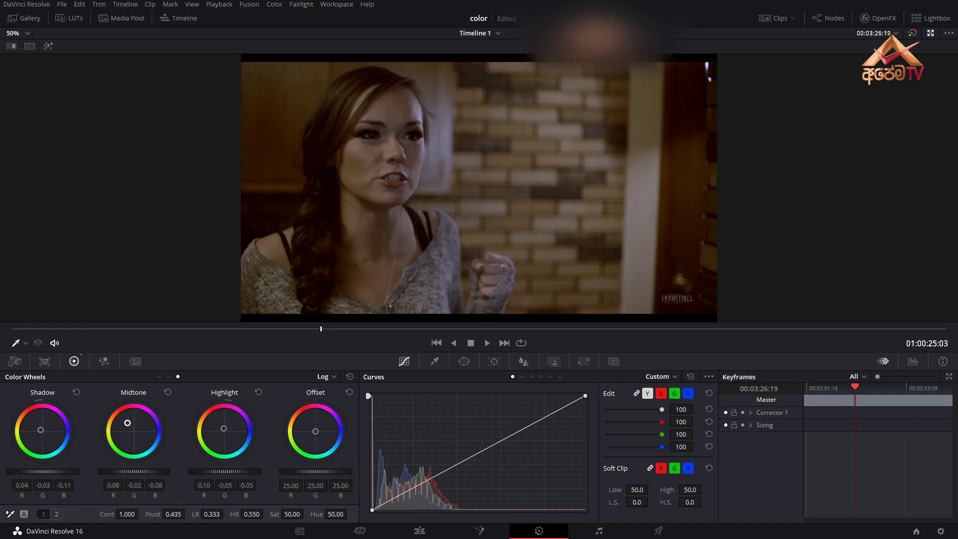
# Cycle through the Primaries Wheels, Primaries Bars and Log wheel pages, ending on Log
pyautogui.click(159, 376)
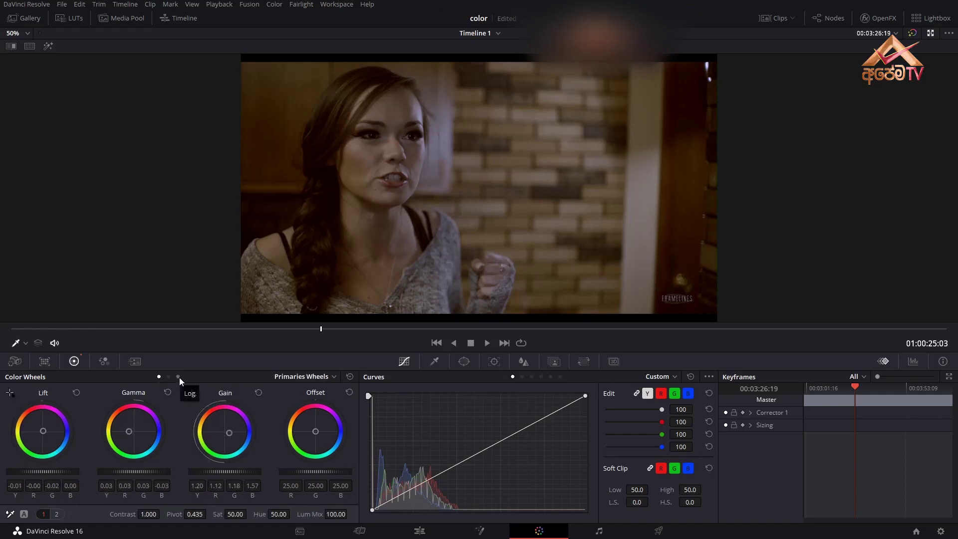
pyautogui.click(179, 377)
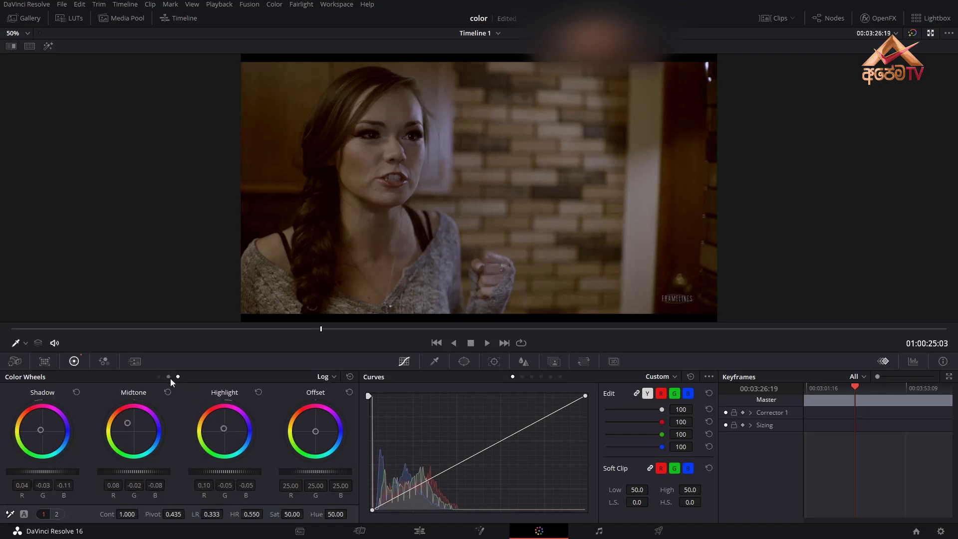
pyautogui.click(160, 380)
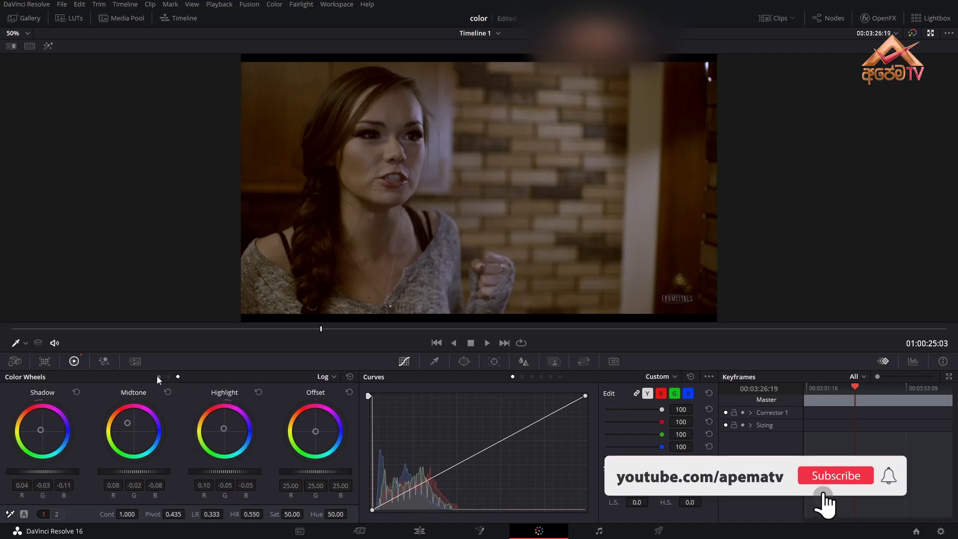
pyautogui.click(158, 376)
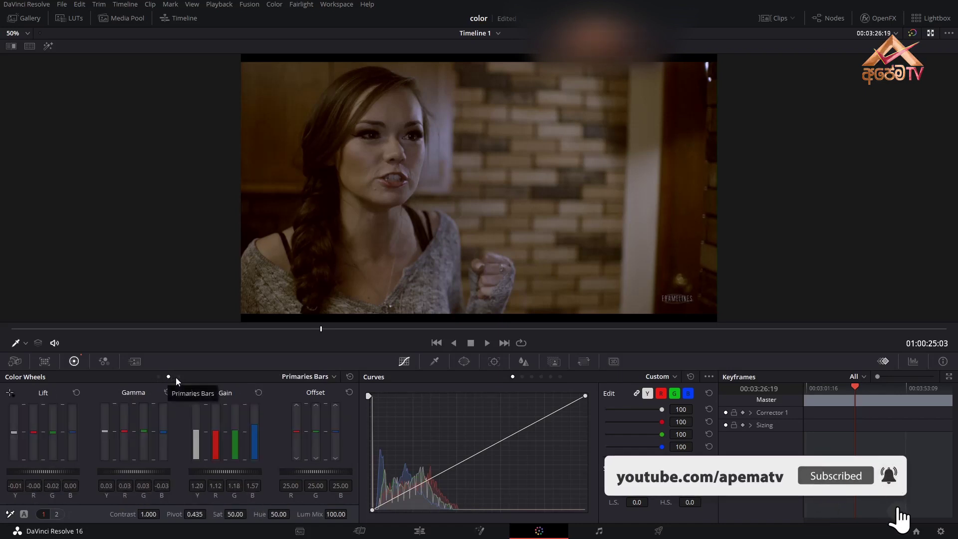
pyautogui.click(178, 377)
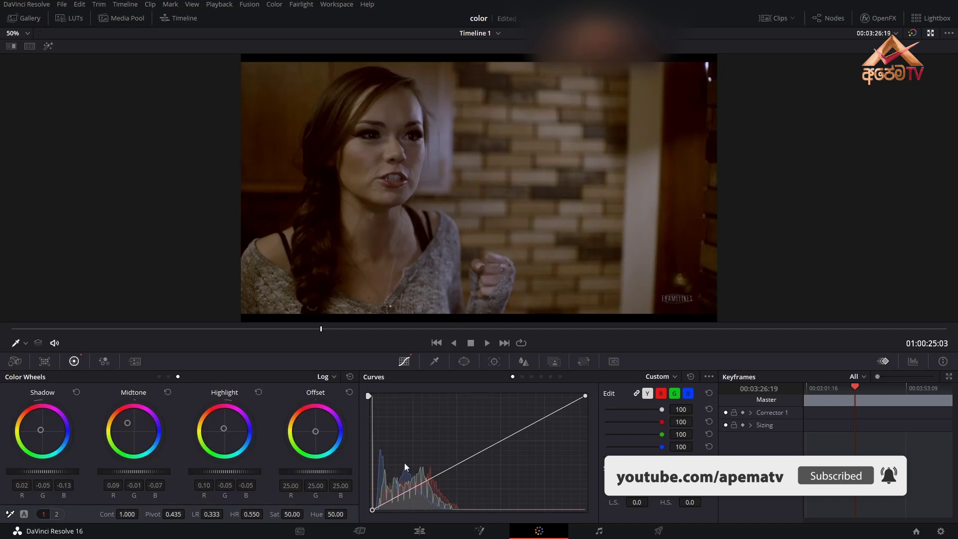